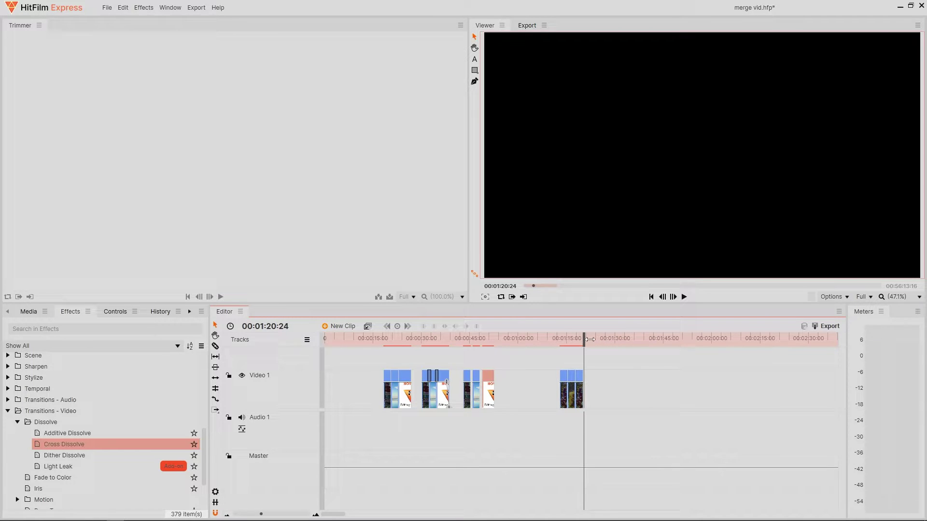
Step: Rewind to just before the last clip and play it to watch its fade
drag(590, 339, 381, 340)
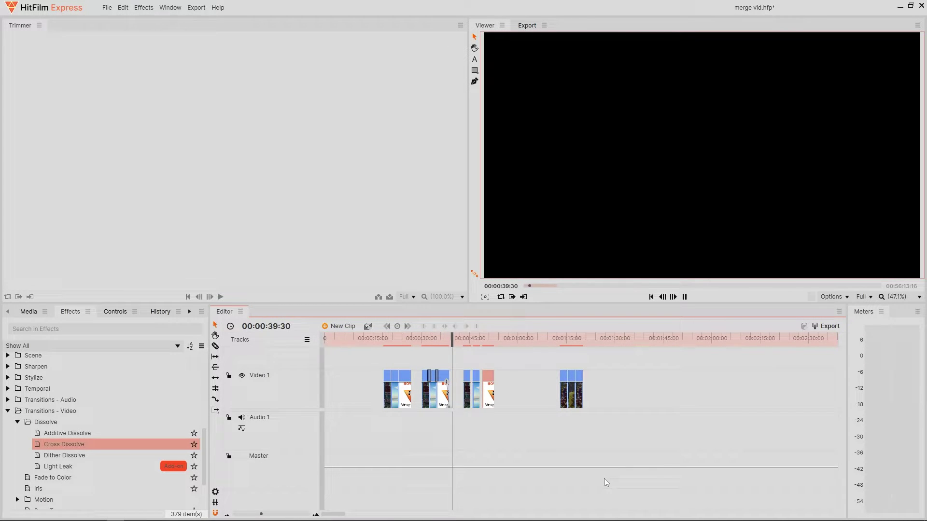
key(space)
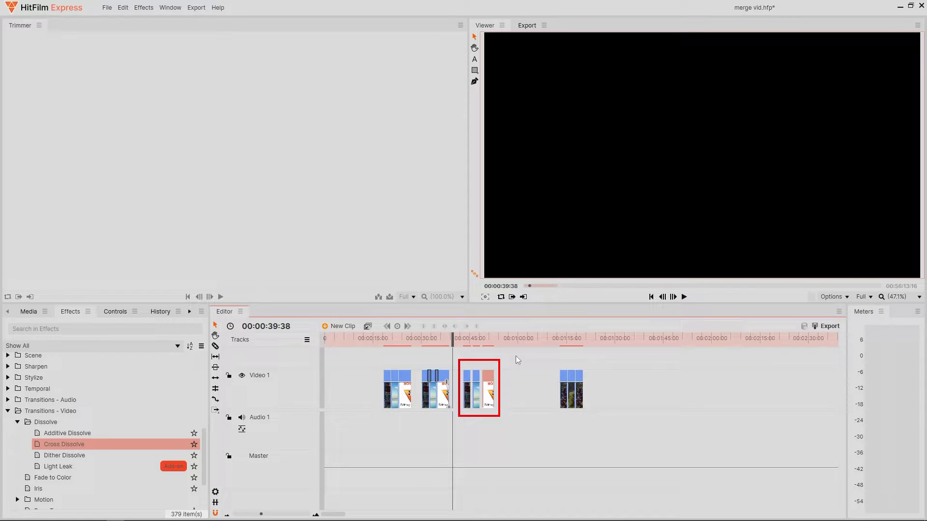
click(559, 337)
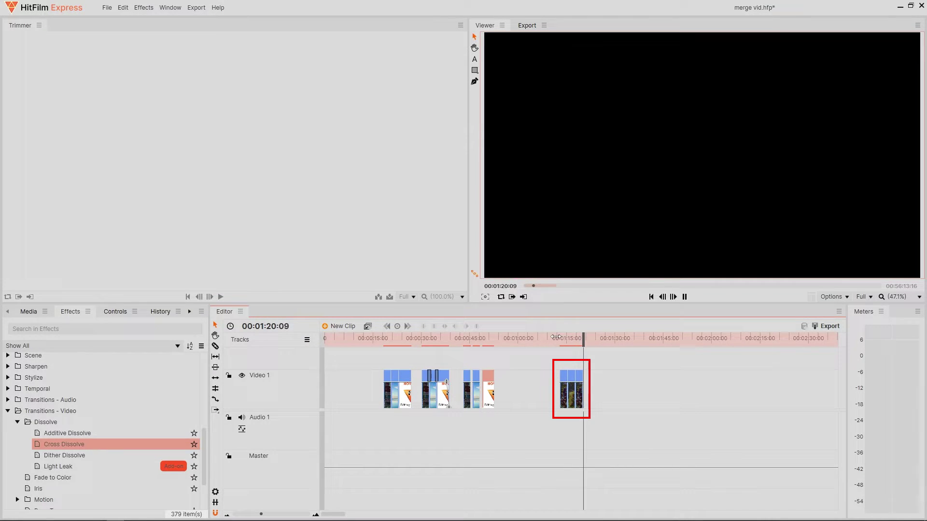
key(space)
drag(577, 342, 559, 343)
key(space)
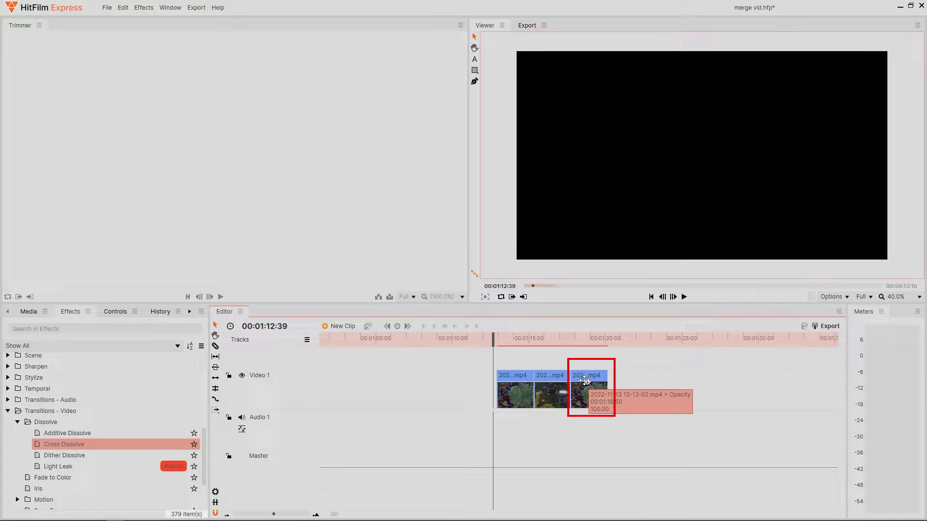
Step: Play the final three game clips and rewind to rewatch the fades between them
key(space)
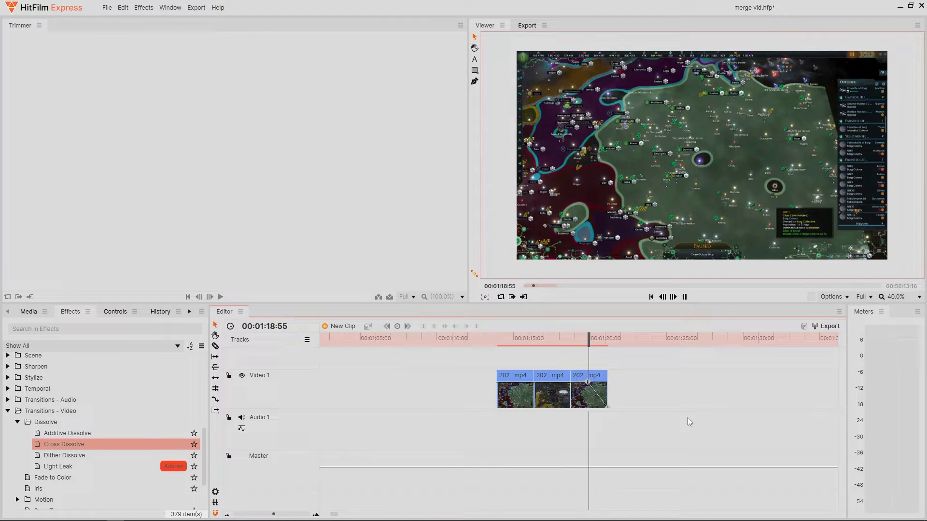
drag(614, 340, 562, 348)
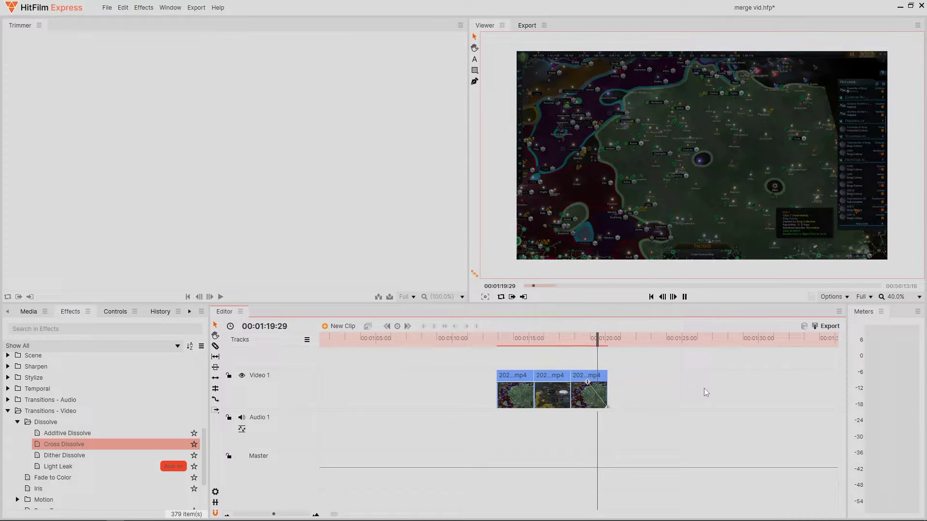
drag(609, 340, 559, 361)
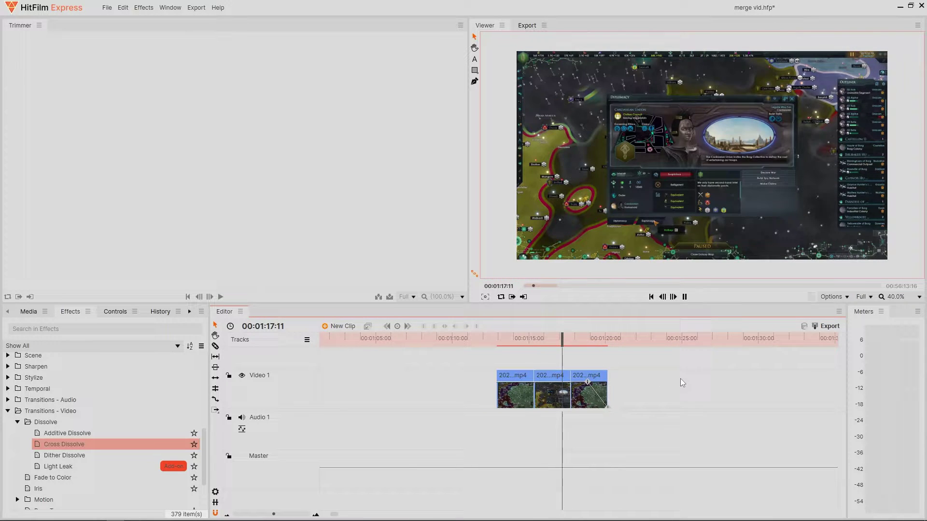
Step: Play through the middle clip group, then jump back to 00:00:30
click(613, 340)
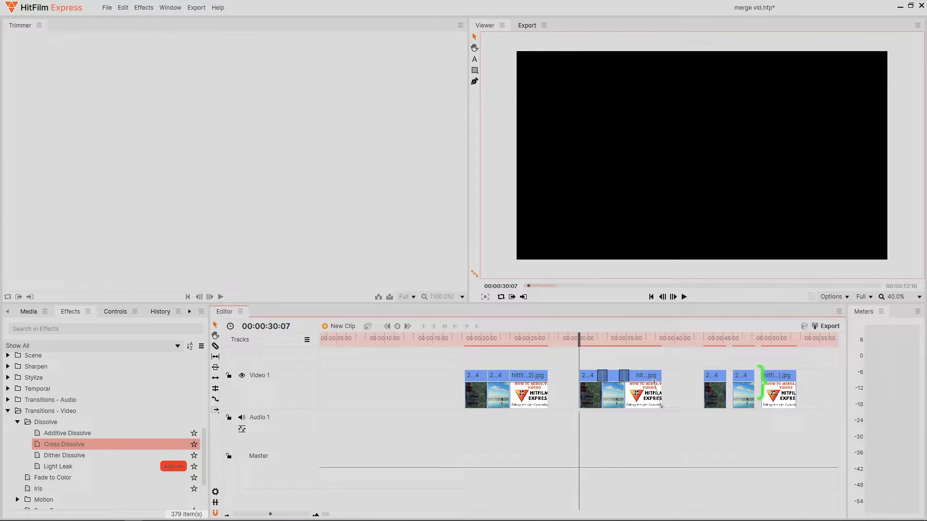
key(space)
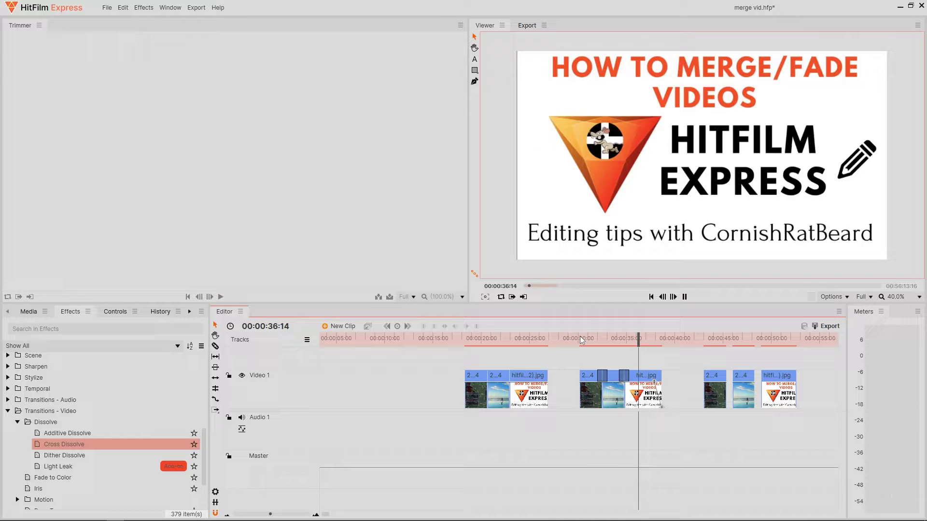
click(581, 337)
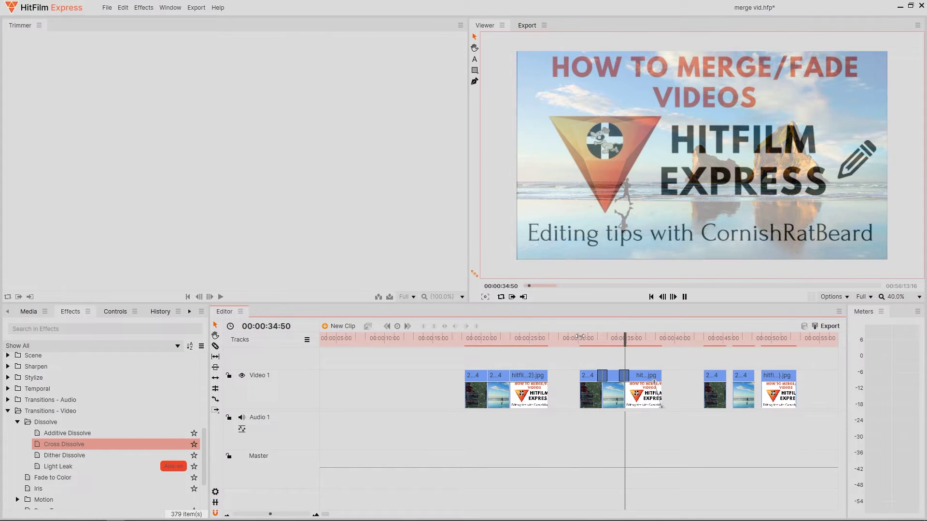
Step: Preview and replay the dissolve from the beach image, stopping on the title card
drag(490, 338, 482, 372)
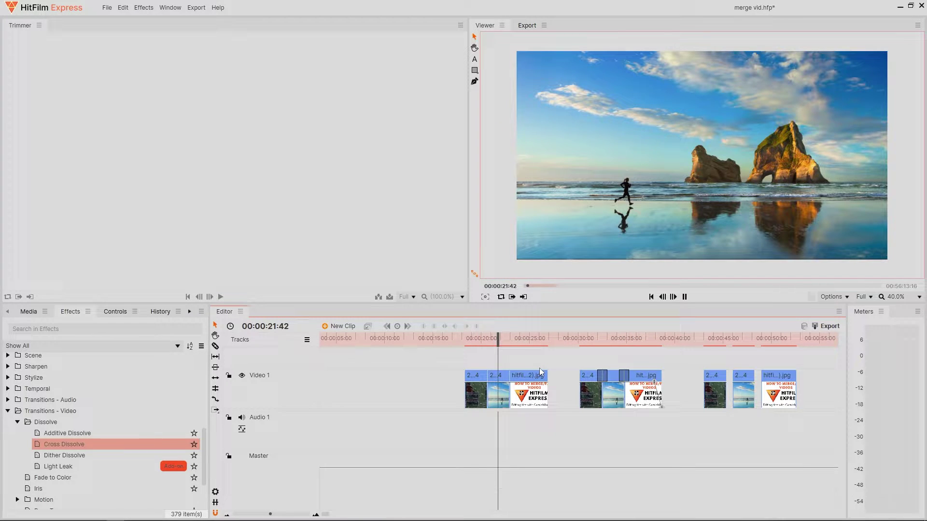
drag(516, 362, 591, 360)
key(space)
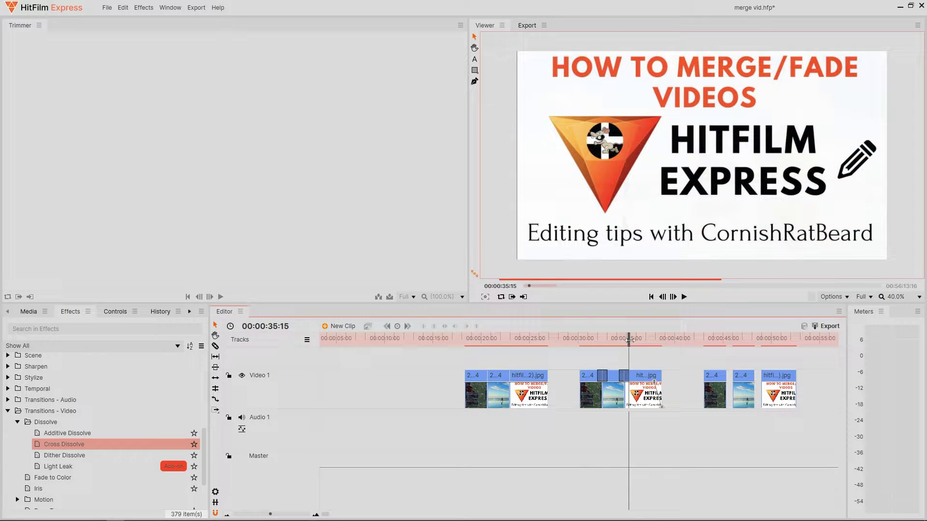
drag(629, 340, 594, 339)
key(space)
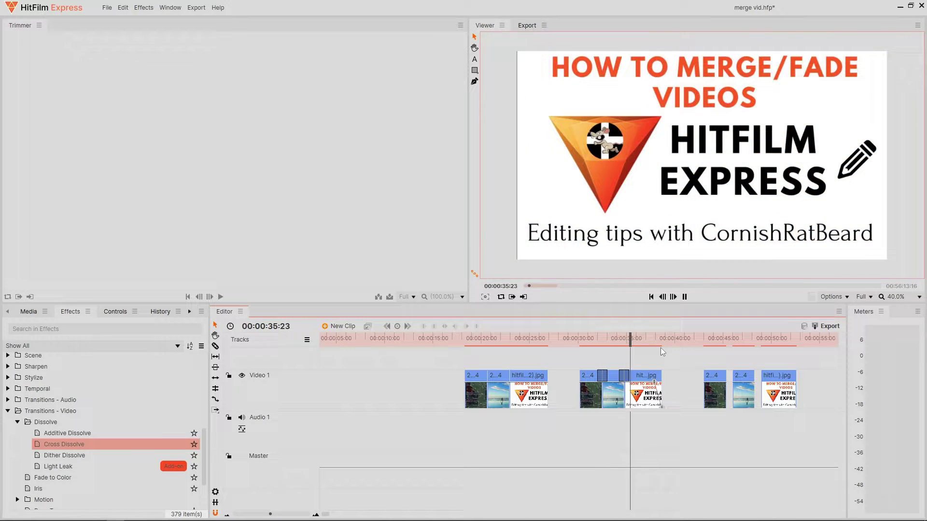
key(space)
Step: Move a clip of the middle group earlier along the timeline
scroll(579, 387, right, 5)
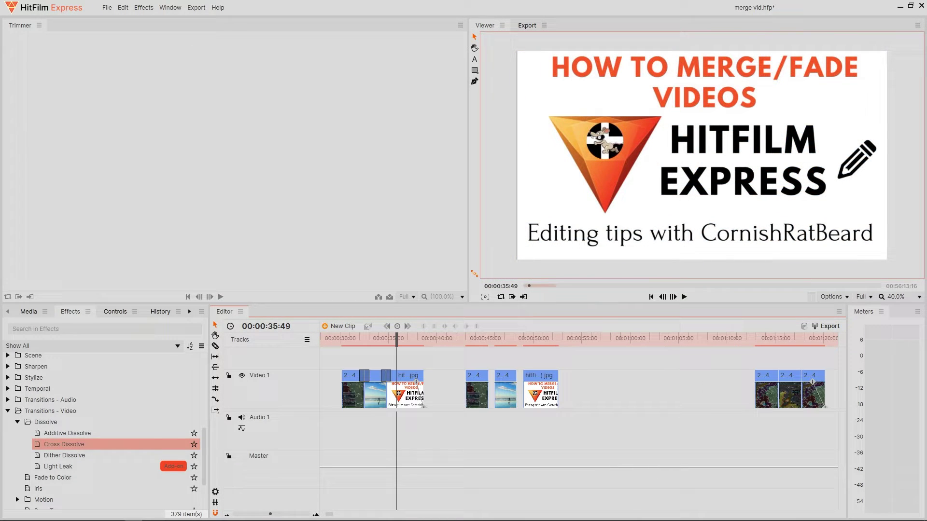
click(445, 338)
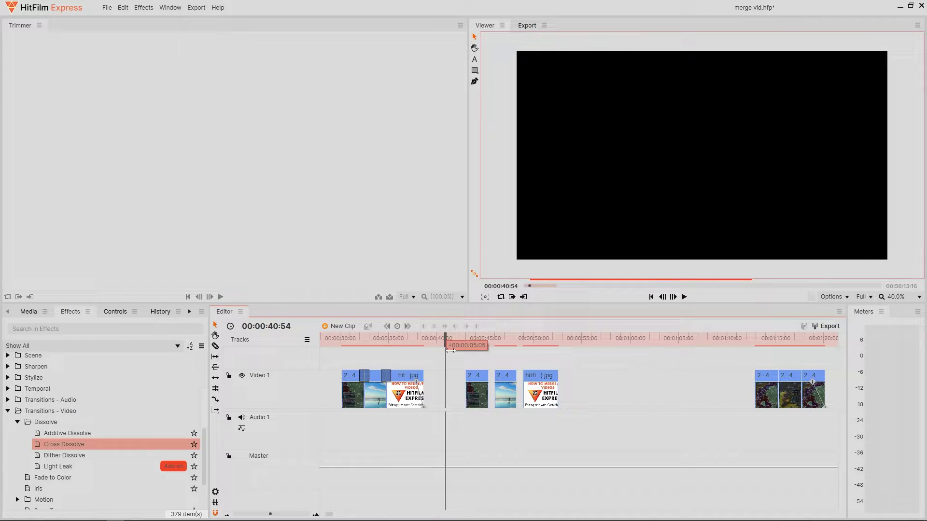
drag(511, 378, 522, 377)
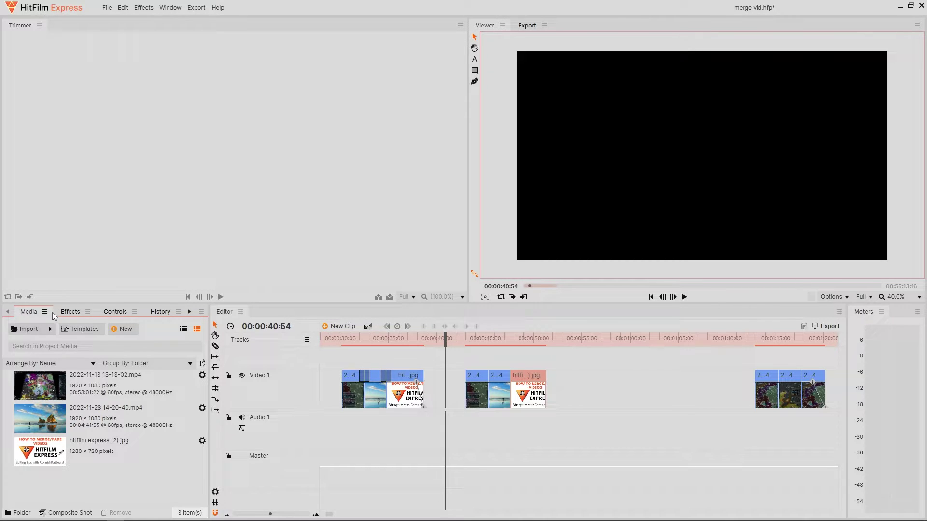
Step: Drop a Cross Dissolve from Transitions - Video > Dissolve between the middle group's first two clips
click(73, 312)
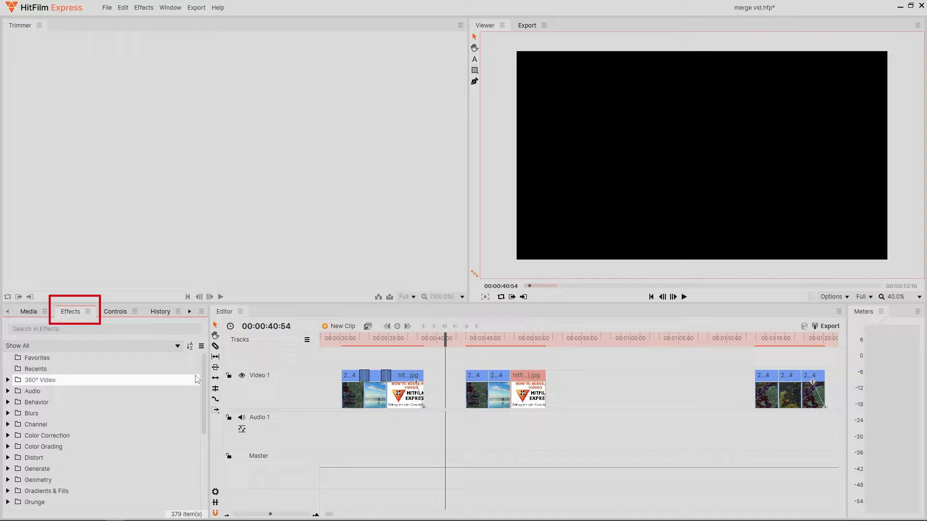
drag(206, 380, 207, 456)
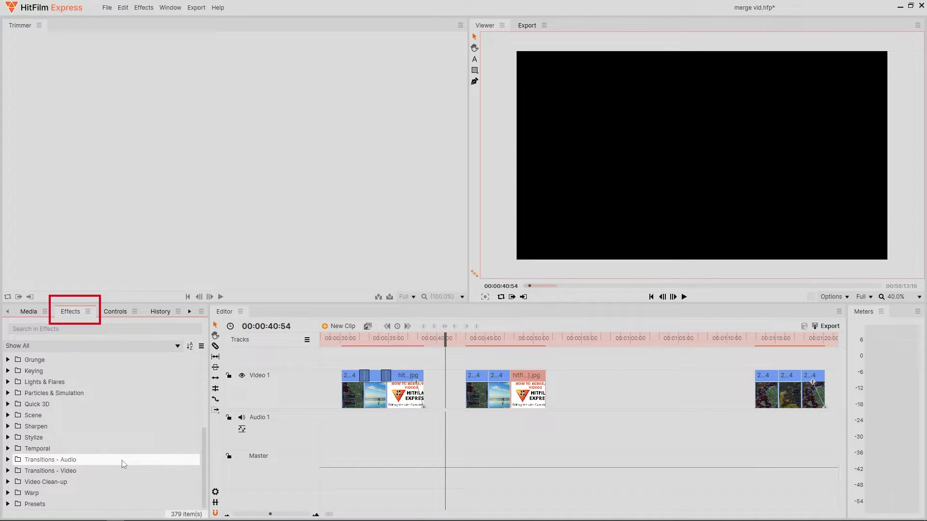
double_click(77, 473)
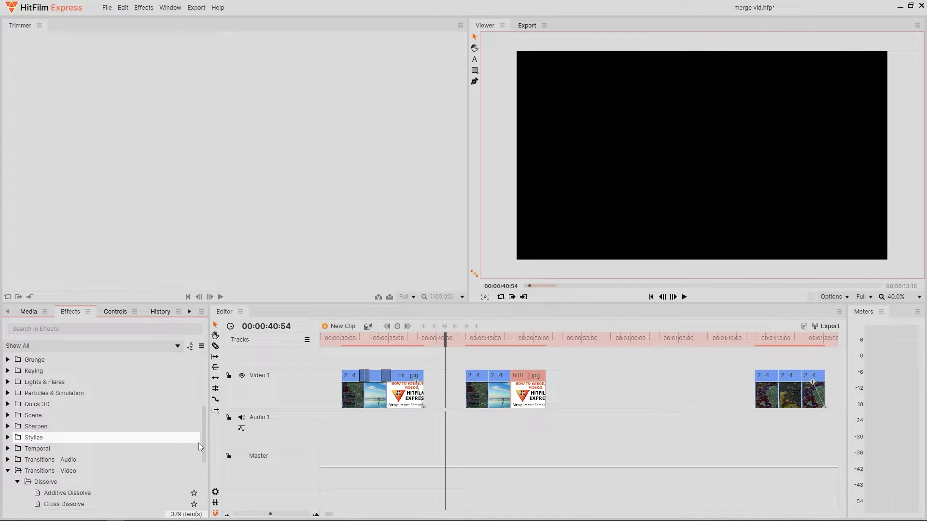
drag(203, 439, 204, 463)
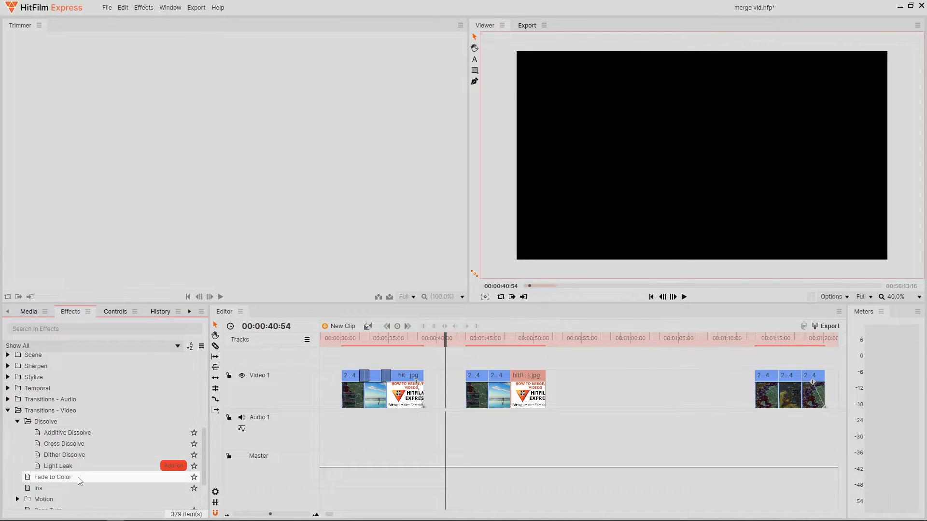
click(92, 444)
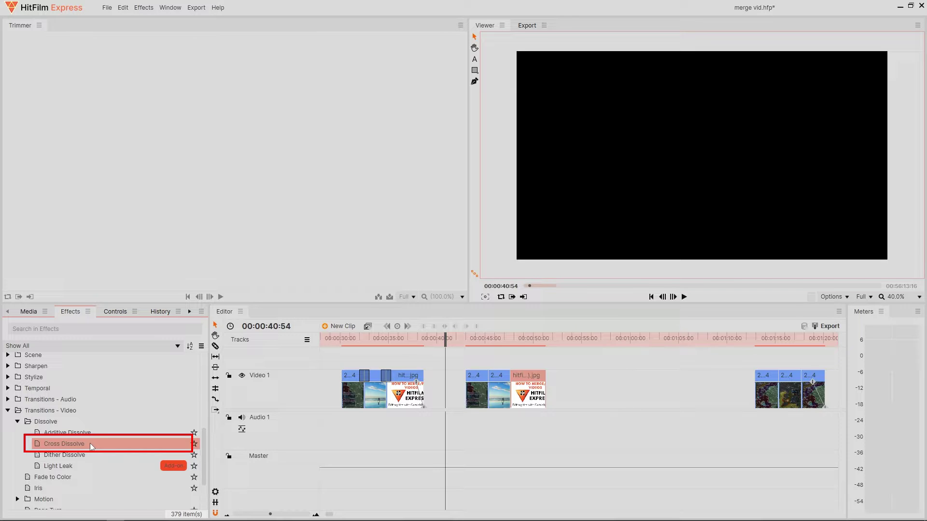
mouse_move(86, 444)
mouse_down()
mouse_move(312, 418)
mouse_move(492, 383)
mouse_up()
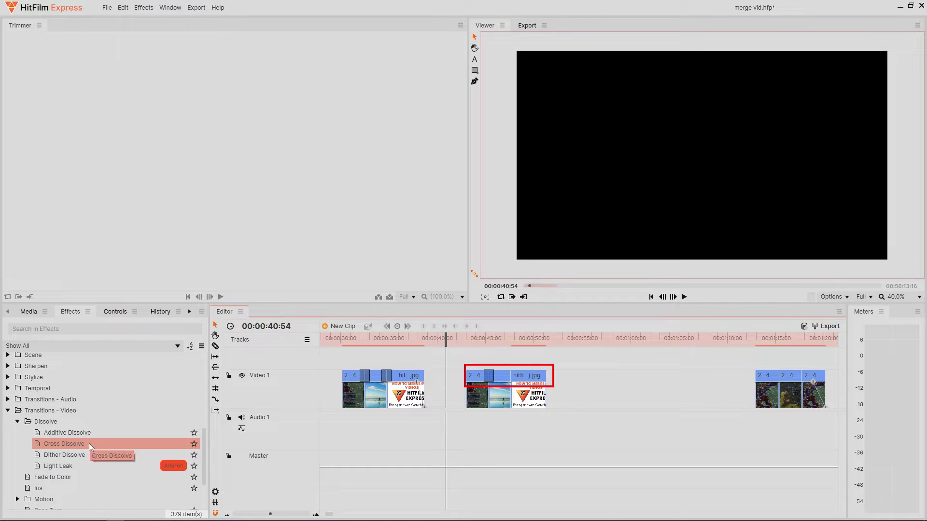
Step: Add a Cross Dissolve on the next cut and shorten both transitions' durations
drag(89, 444, 513, 381)
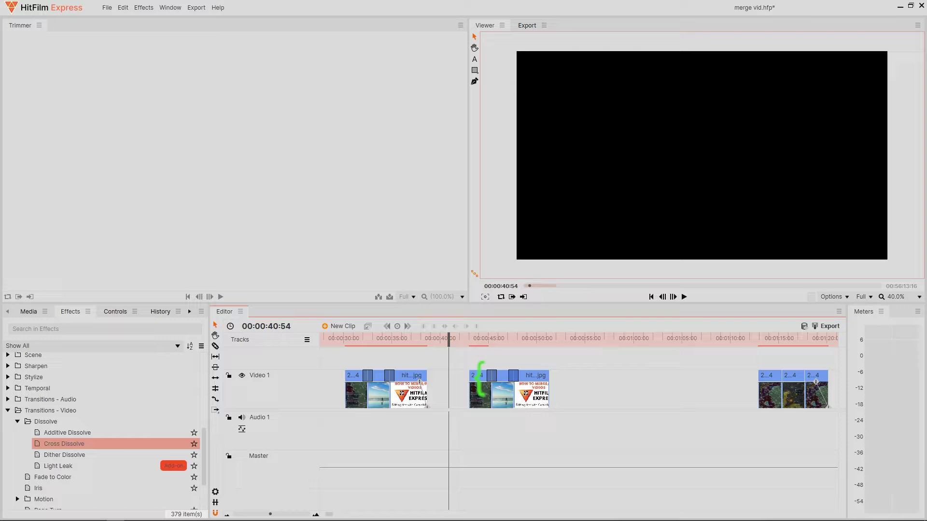
scroll(480, 382, up, 3)
mouse_move(403, 379)
mouse_down()
mouse_move(382, 378)
mouse_move(396, 377)
mouse_up()
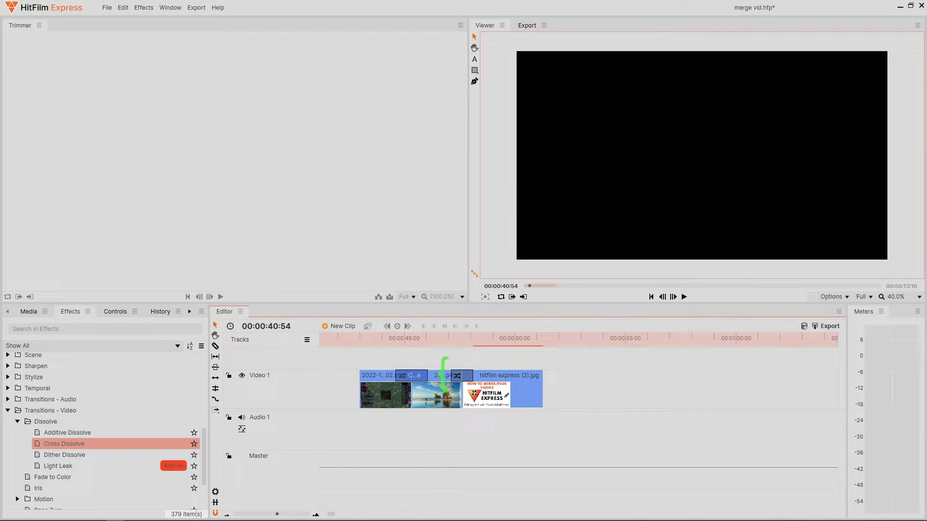
drag(451, 377, 454, 376)
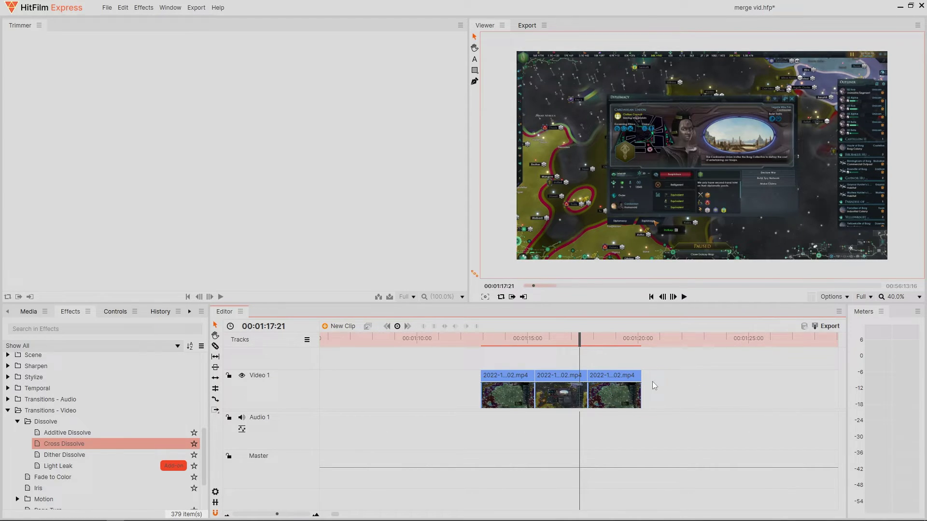
Step: Key the last clip's opacity near its end, drop the end keyframe to 0, and preview the fade-out
ctrl+click(616, 381)
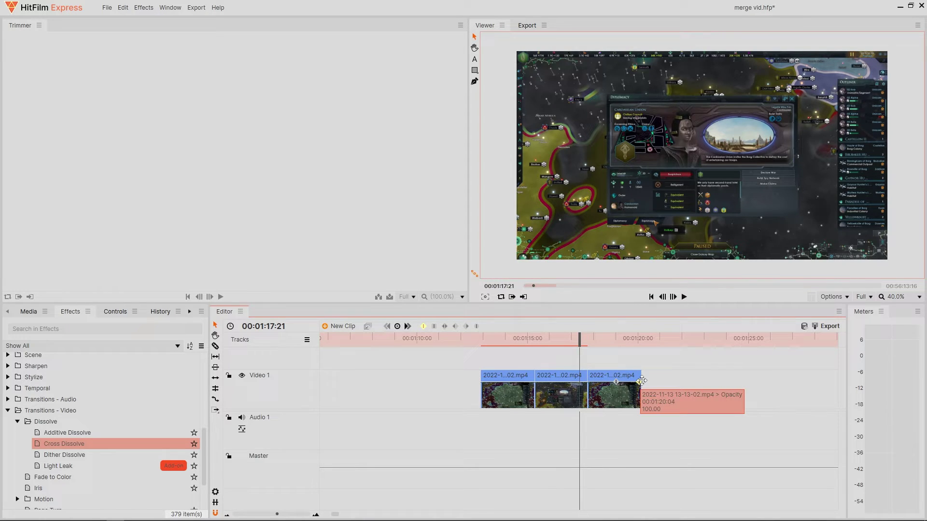
drag(641, 382, 655, 413)
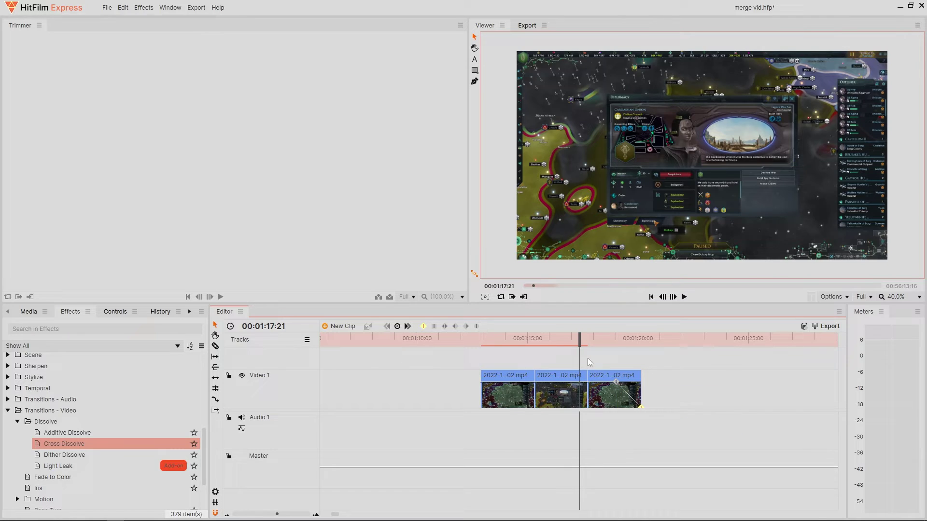
key(space)
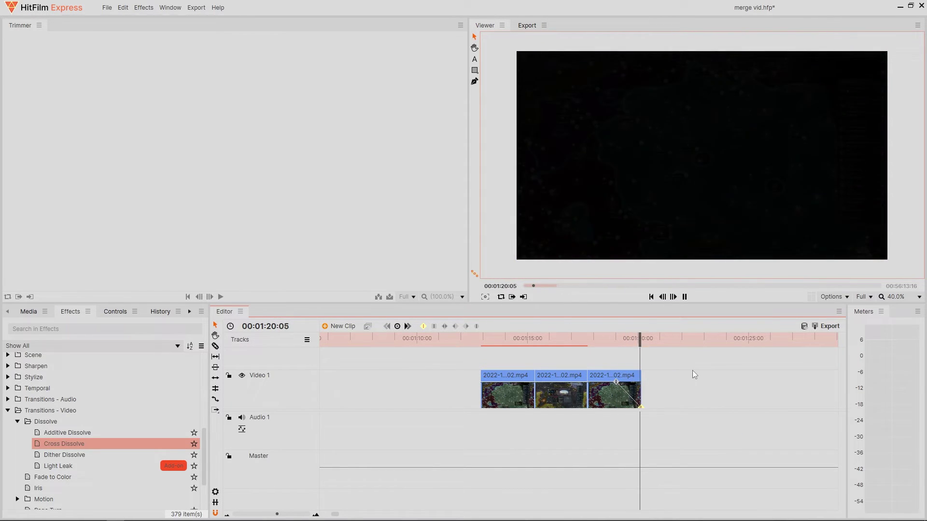
click(645, 339)
drag(645, 340, 587, 368)
key(space)
drag(645, 339, 562, 341)
scroll(562, 340, up, 1)
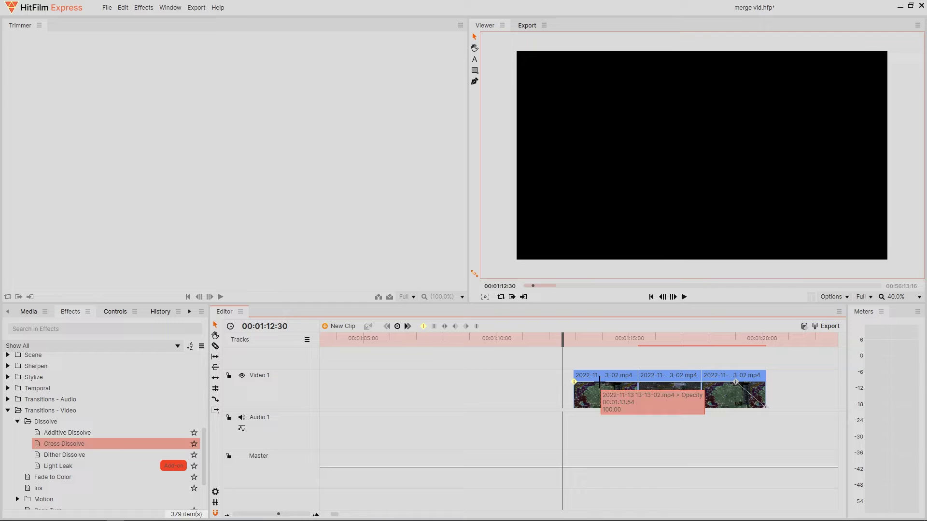
key(space)
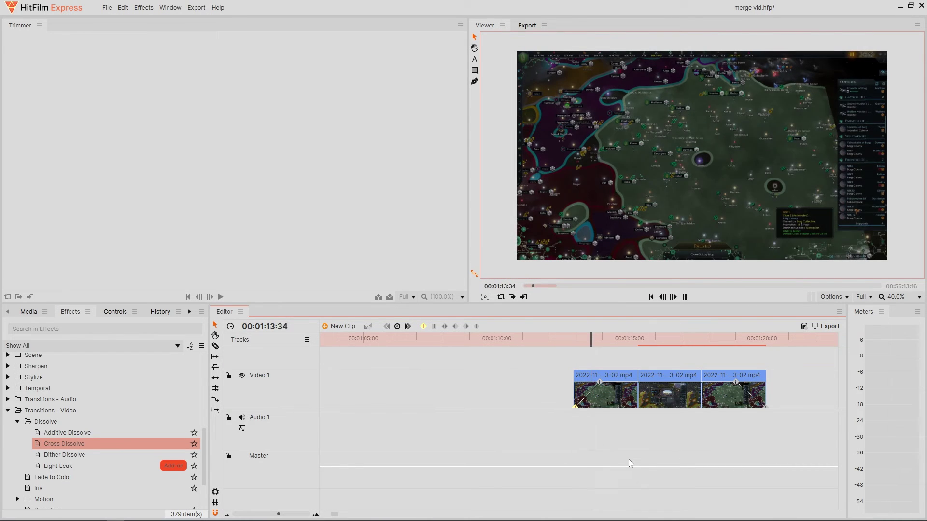
key(space)
key(space)
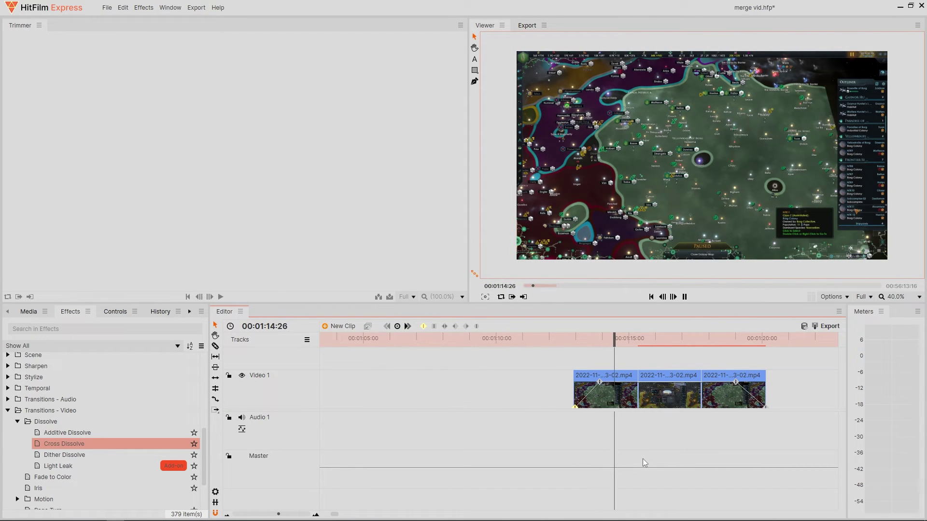
key(space)
key(End)
key(minus)
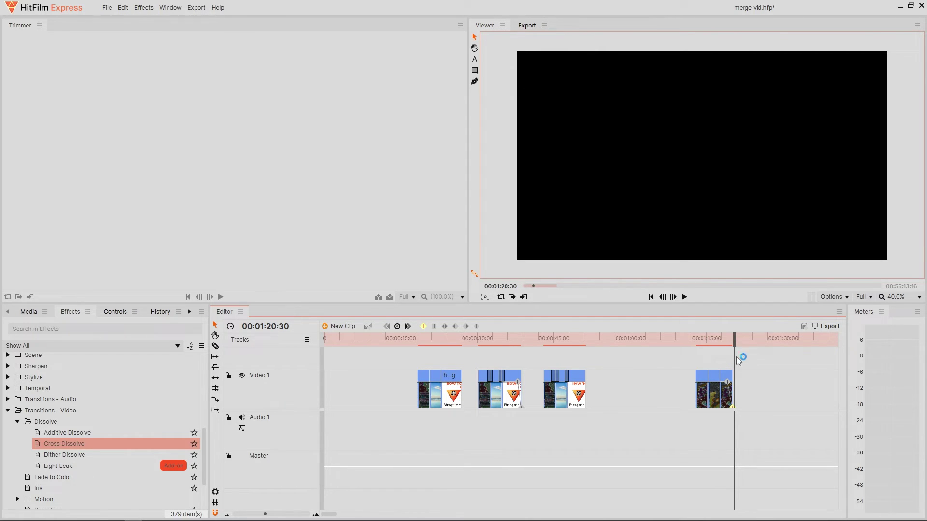
drag(738, 359, 413, 386)
key(space)
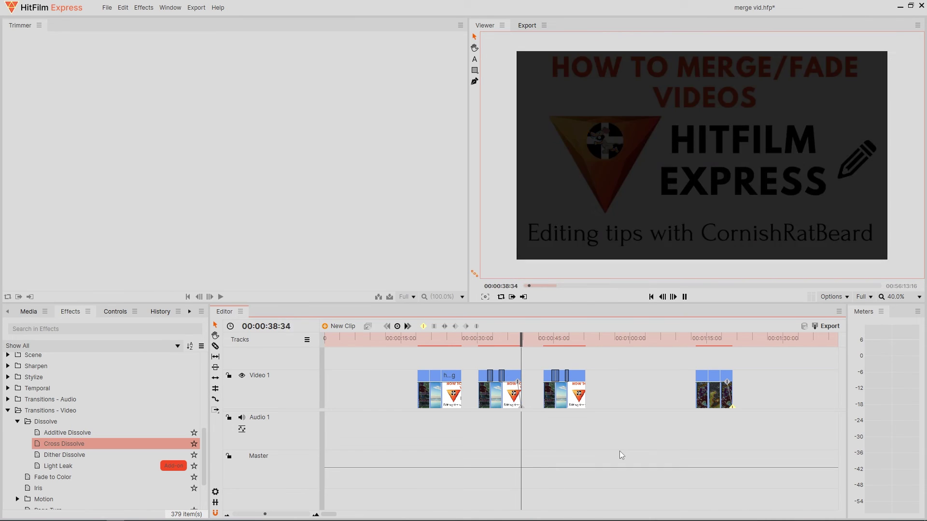
key(space)
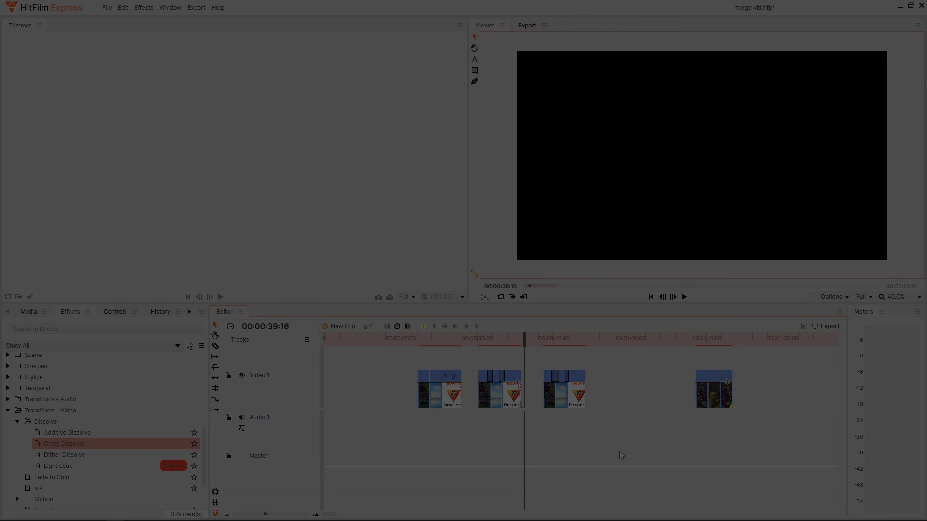